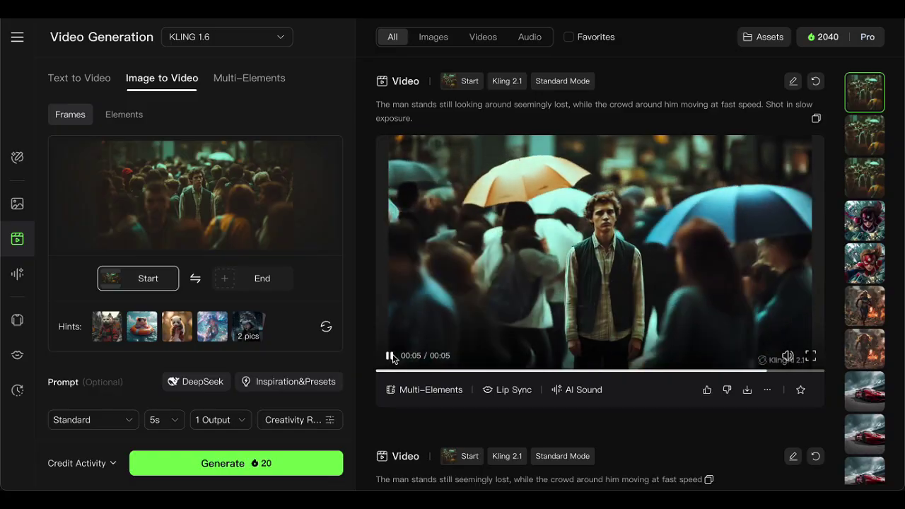
- Submit the racing-car video in Multi-Elements mode at Standard quality
{"action": "left_click", "coordinate": [418, 391]}
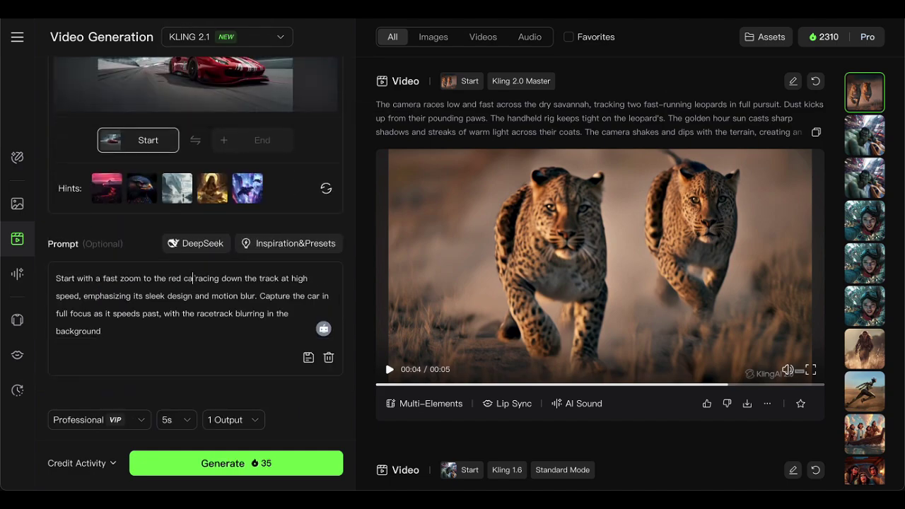
{"action": "left_click", "coordinate": [111, 419]}
{"action": "left_click", "coordinate": [202, 463]}
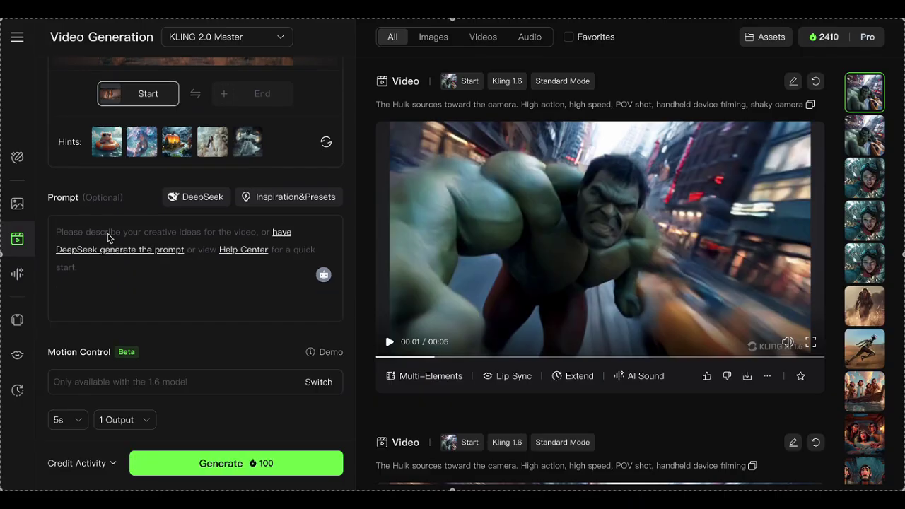
- Paste and generate the leopard-chase video prompt, then bring up the camera-movement presets
{"action": "key", "text": "ctrl+v"}
{"action": "mouse_move", "coordinate": [188, 293]}
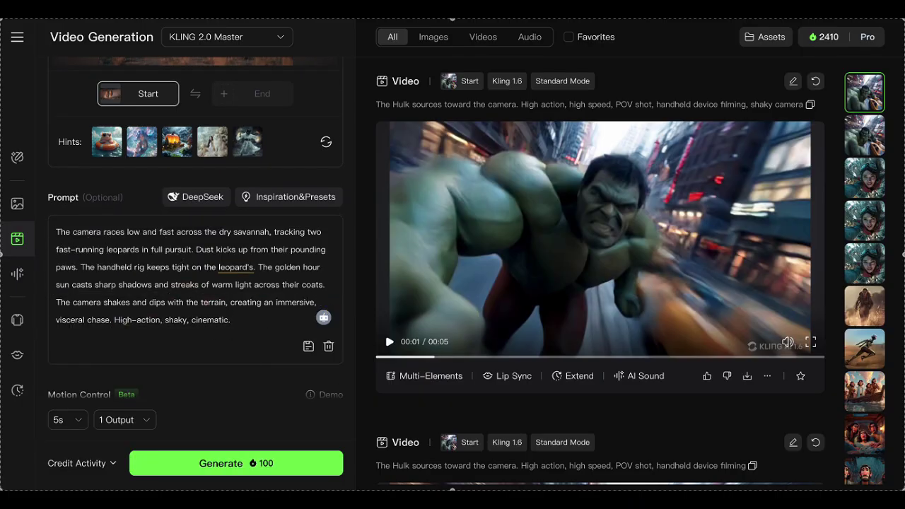
{"action": "left_click", "coordinate": [262, 462]}
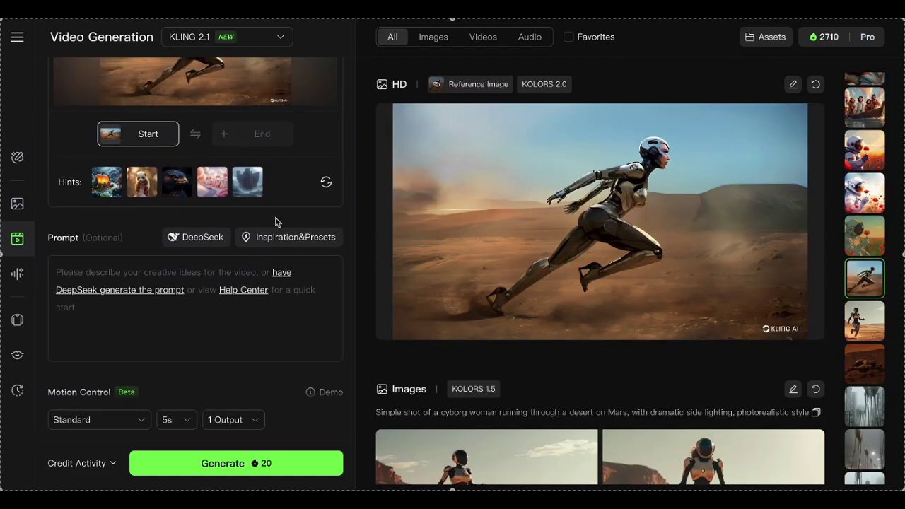
{"action": "left_click", "coordinate": [283, 236]}
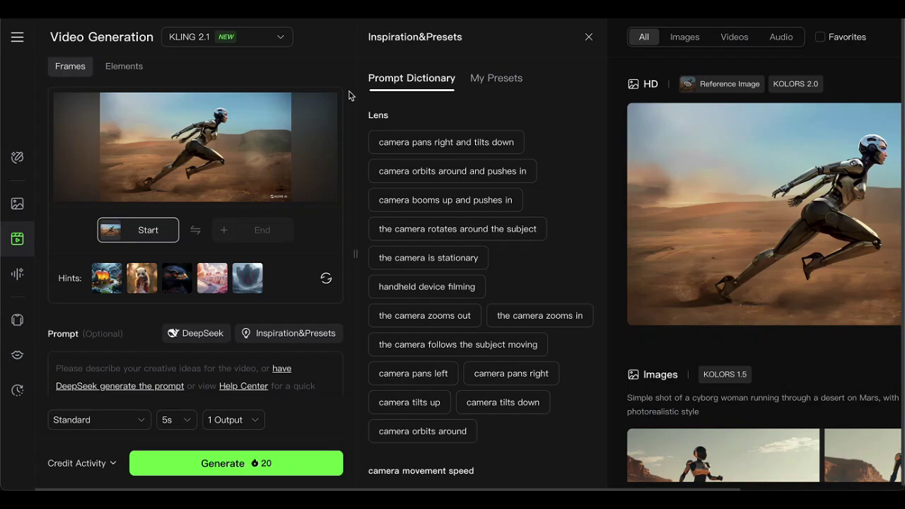
- Insert the 'the camera follows the subject moving' preset chip into the cyborg woman prompt
{"action": "left_click", "coordinate": [458, 344]}
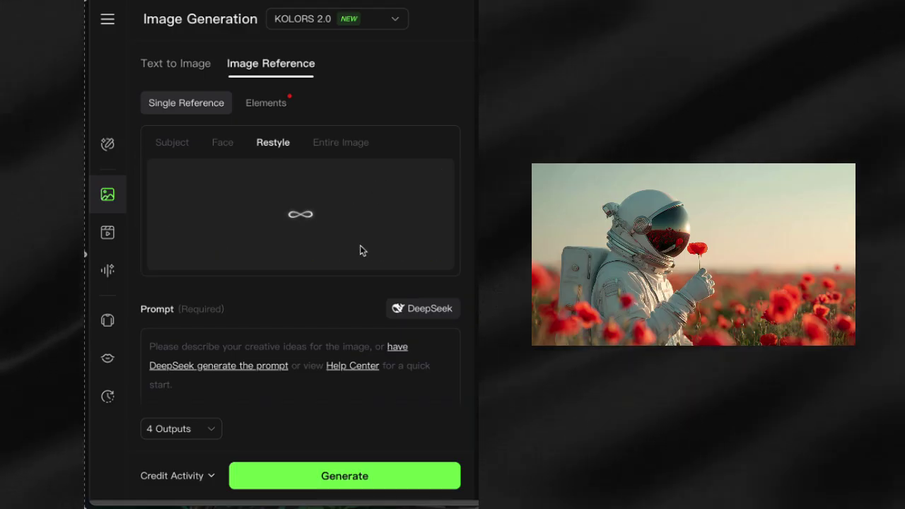
- Scroll down through the watercolor astronaut restyle results
{"action": "scroll", "coordinate": [360, 251], "scroll_direction": "down", "scroll_amount": 2}
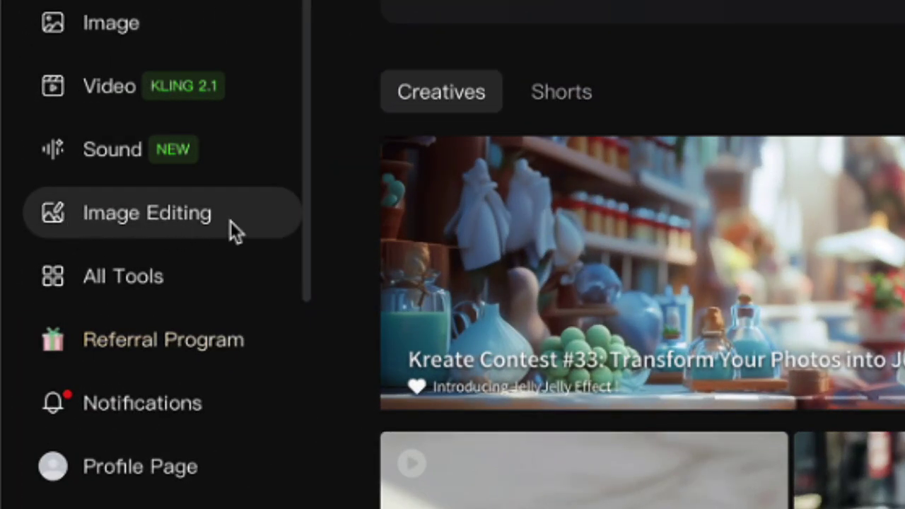
- Open Image Editing and auto-mask the car with Quick Selection for inpainting
{"action": "left_click", "coordinate": [231, 221]}
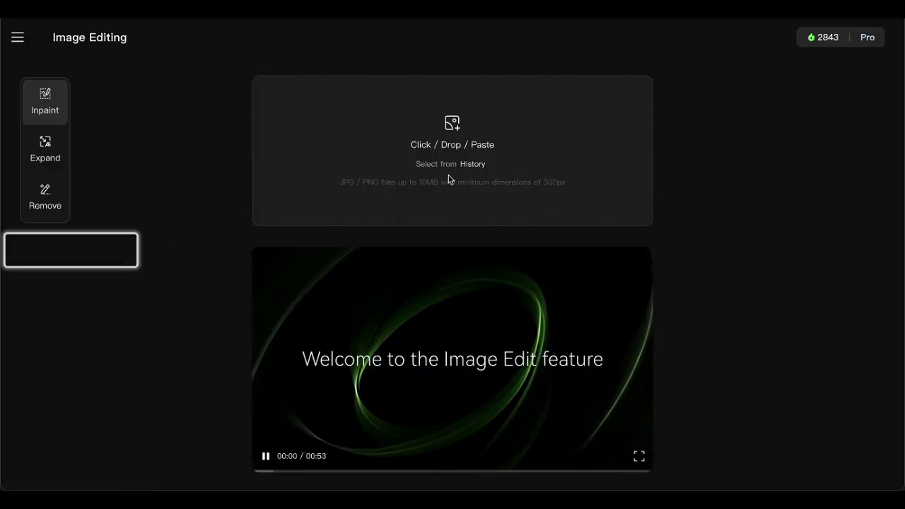
{"action": "left_click", "coordinate": [249, 420]}
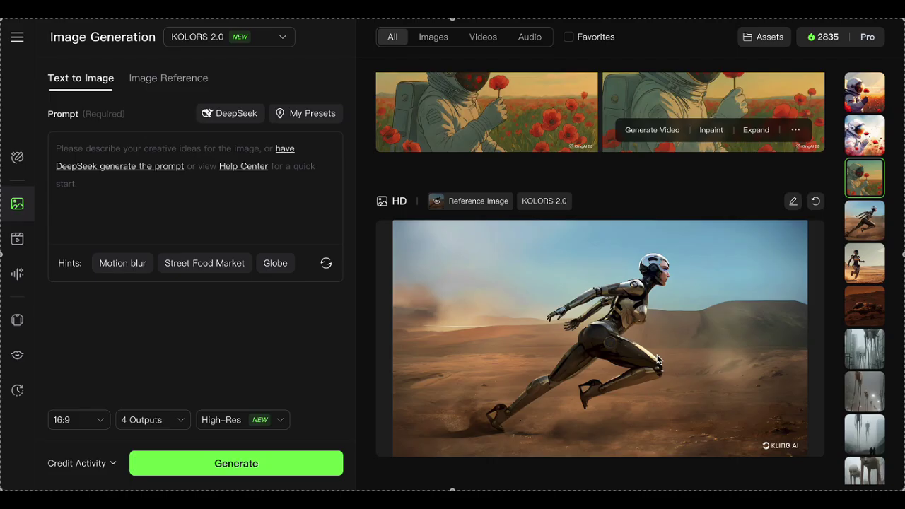
- Generate a video from the running cyborg woman desert image as start frame
{"action": "scroll", "coordinate": [657, 360], "scroll_direction": "down", "scroll_amount": 2}
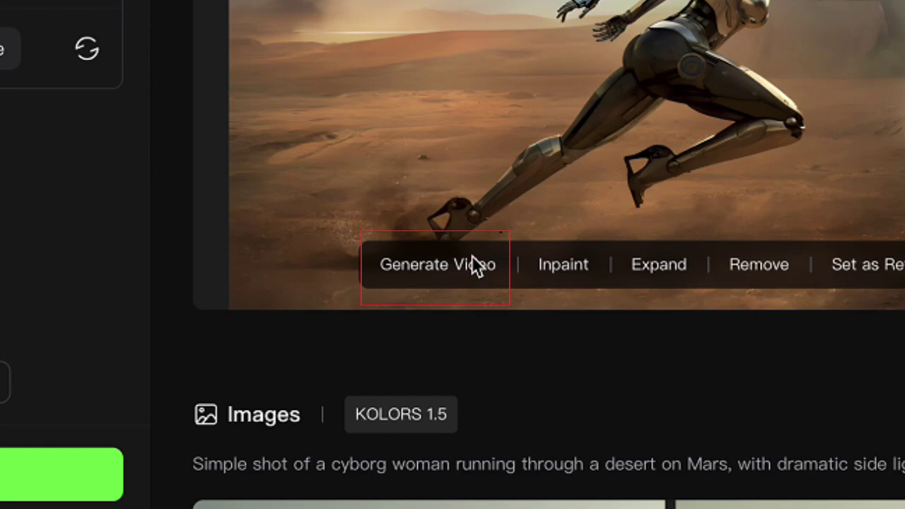
{"action": "left_click", "coordinate": [456, 262]}
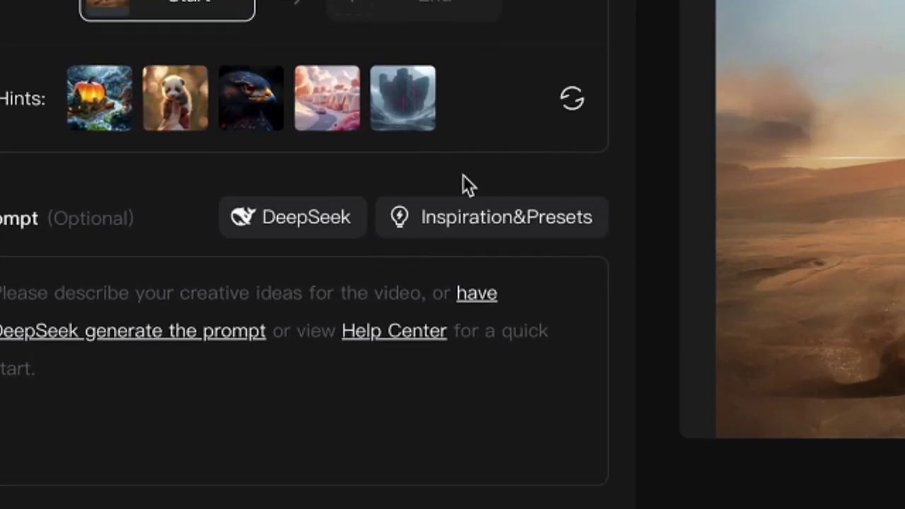
- Add the Lens preset 'the camera follows the subject moving' from Inspiration&Presets to the prompt
{"action": "left_click", "coordinate": [467, 210]}
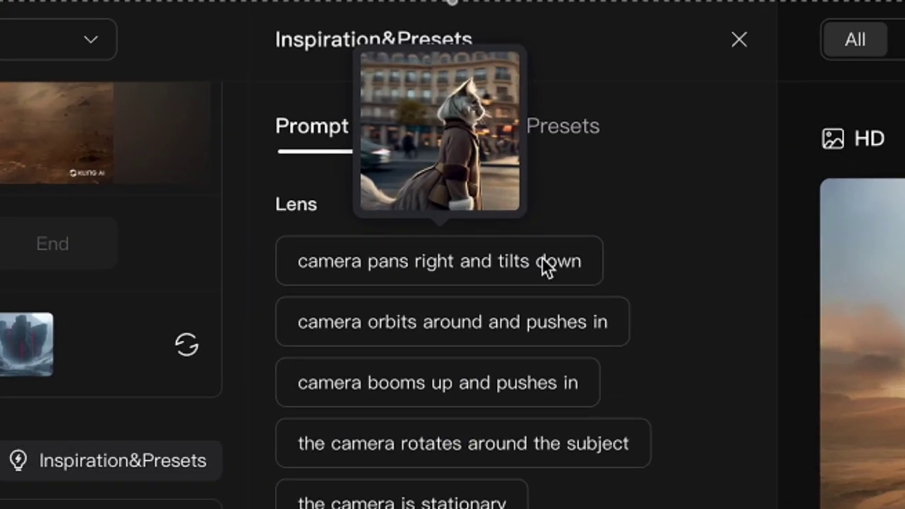
{"action": "scroll", "coordinate": [545, 267], "scroll_direction": "down", "scroll_amount": 5}
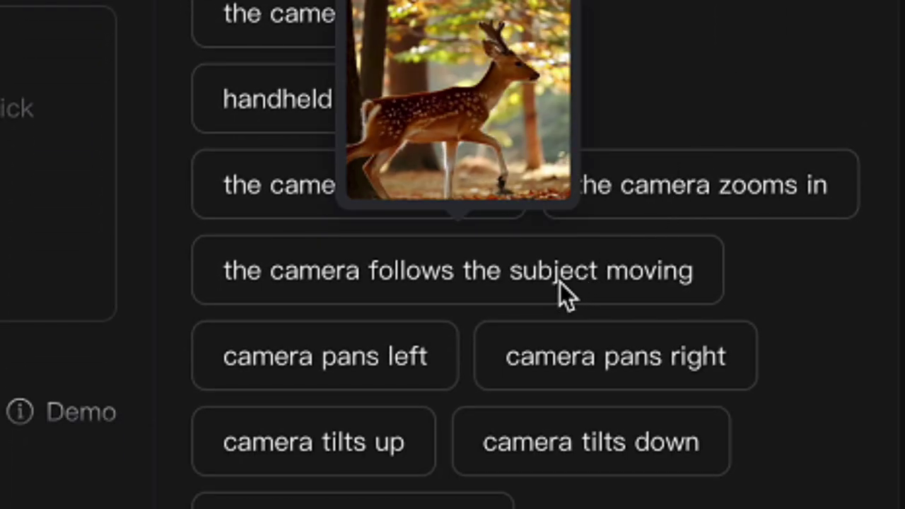
{"action": "mouse_move", "coordinate": [721, 262]}
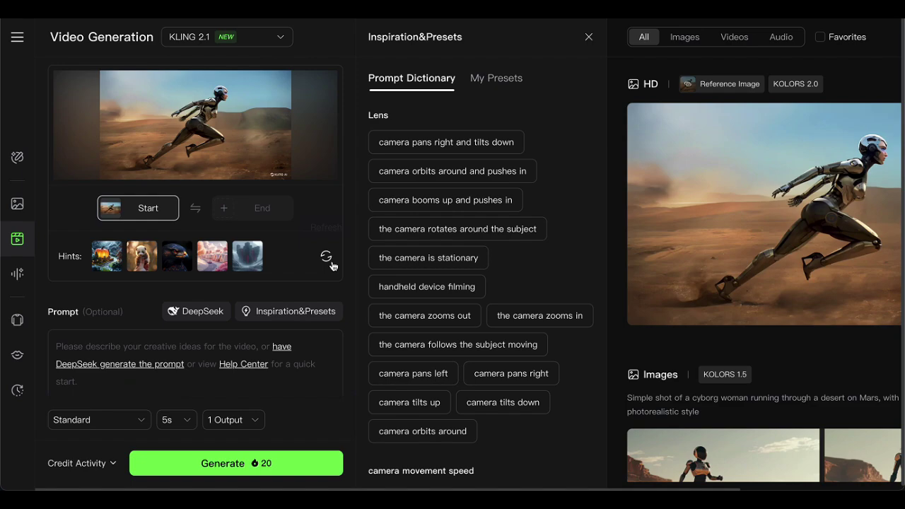
{"action": "scroll", "coordinate": [267, 225], "scroll_direction": "up", "scroll_amount": 1}
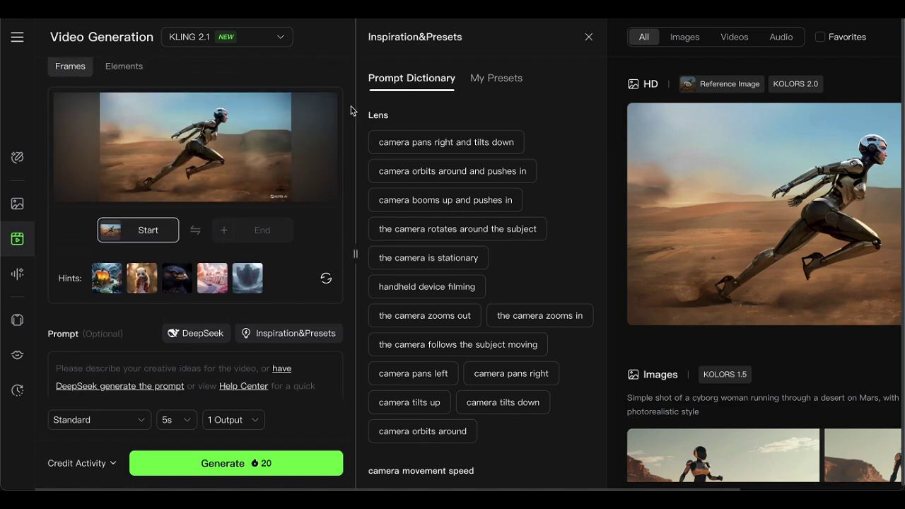
{"action": "left_click", "coordinate": [430, 345]}
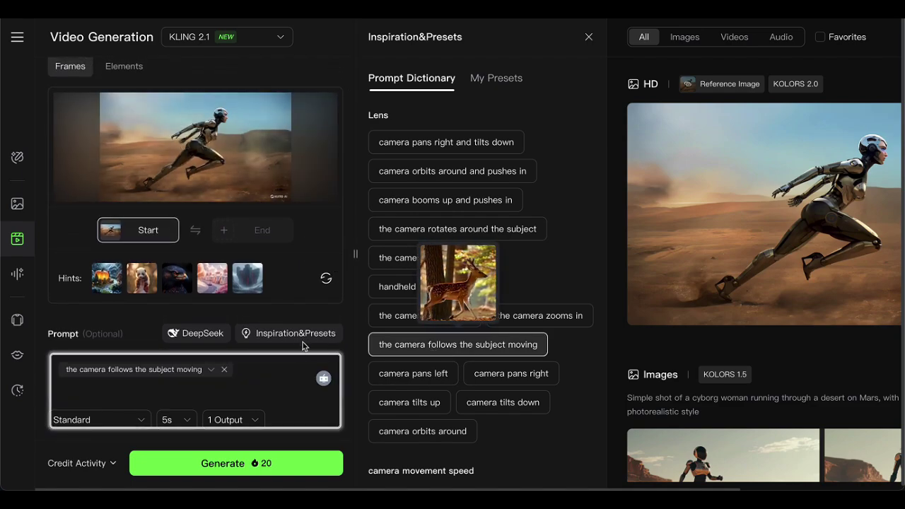
{"action": "scroll", "coordinate": [278, 382], "scroll_direction": "down", "scroll_amount": 2}
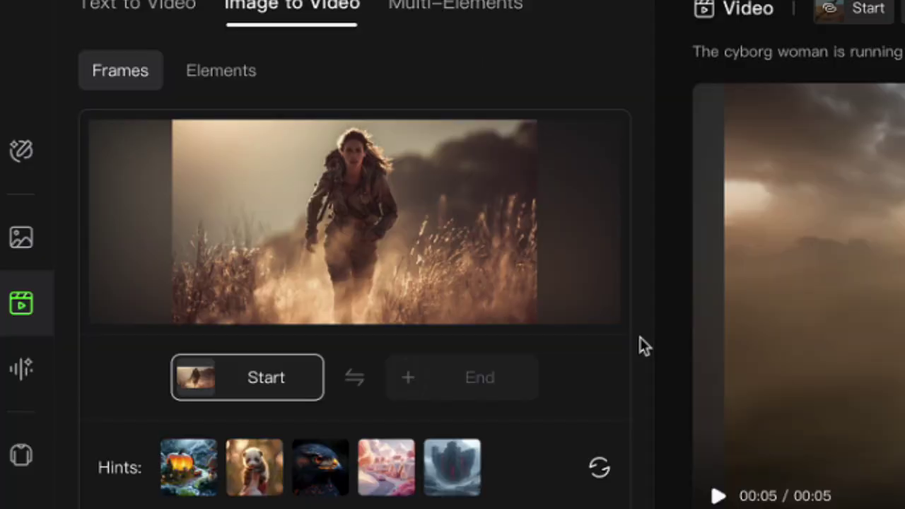
- Scroll down the video prompt panel
{"action": "scroll", "coordinate": [639, 345], "scroll_direction": "down", "scroll_amount": 7}
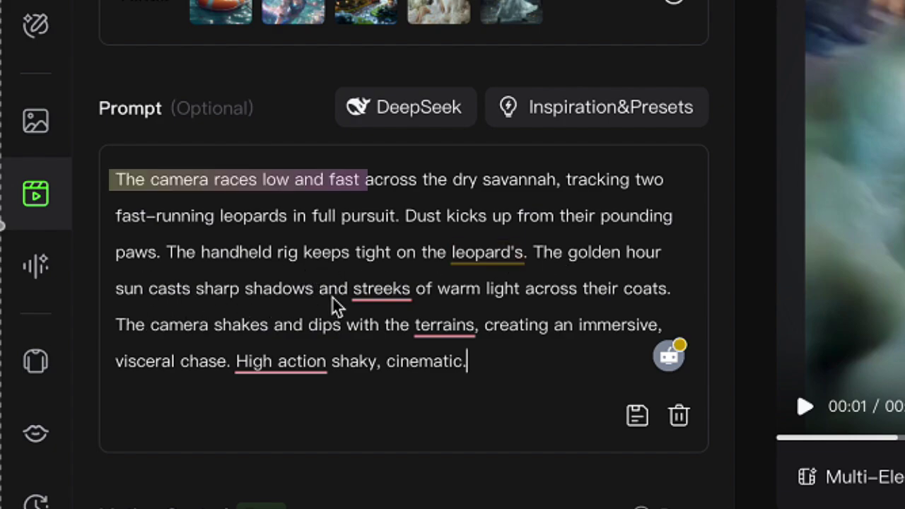
- Replace the underlined 'streeks' with the suggested 'streaks' in the leopard prompt
{"action": "left_click", "coordinate": [384, 296]}
{"action": "left_click", "coordinate": [420, 325]}
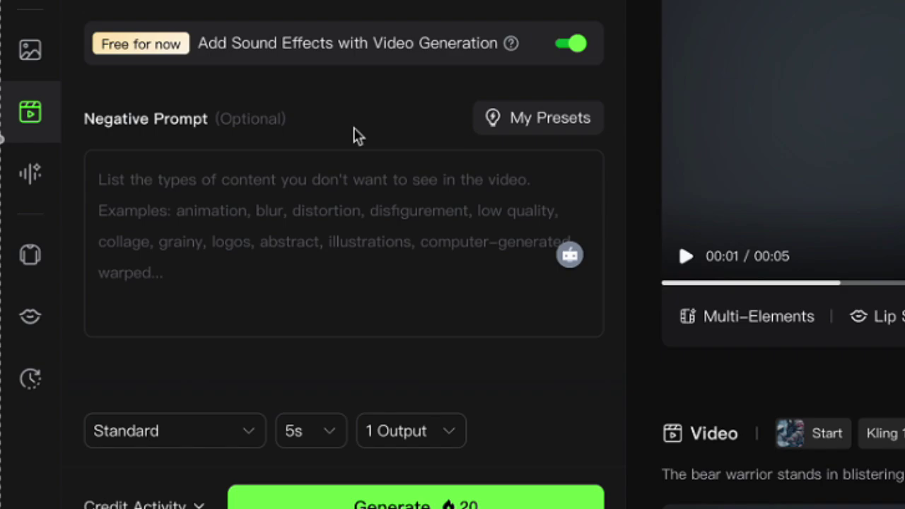
- Enter 'Blur;' in the Negative Prompt box
{"action": "type", "text": "Blur;"}
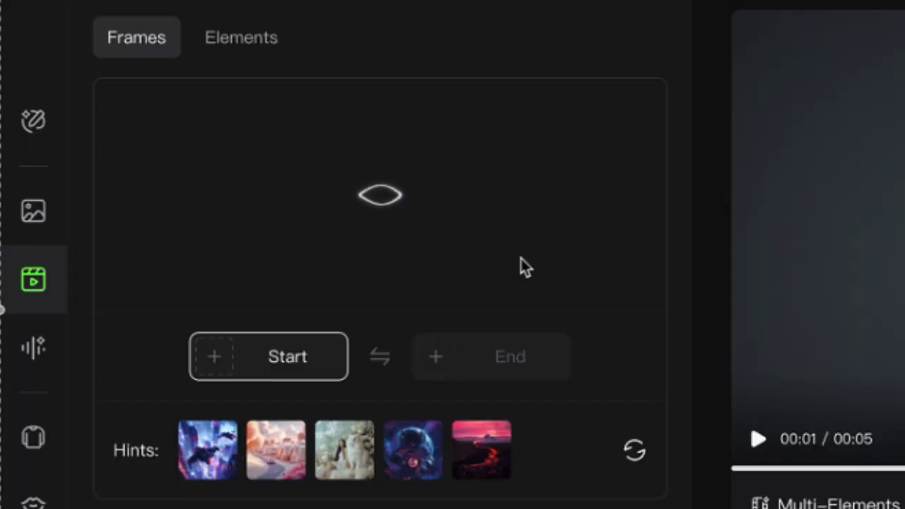
- Paste the prompt of the Avengers-inspired woman sprinting through a burning ruined city
{"action": "scroll", "coordinate": [424, 283], "scroll_direction": "down", "scroll_amount": 5}
{"action": "left_click", "coordinate": [330, 297]}
{"action": "type", "text": "A powerful woman inspired by the Avengers sprinting through a ruined city street engulfed in chaos. She embodies strength and agility, her hair flowing behind her as she navigates through obstacles like debris and ruins. Flames and smoke rise around her, intensifying the urgency and destruction of the scene."}
{"action": "scroll", "coordinate": [368, 353], "scroll_direction": "down", "scroll_amount": 2}
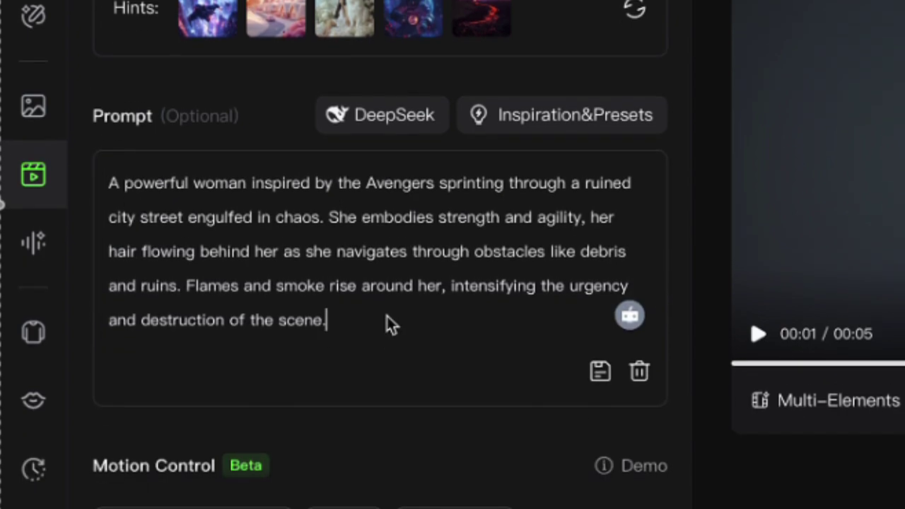
{"action": "scroll", "coordinate": [391, 324], "scroll_direction": "down", "scroll_amount": 1}
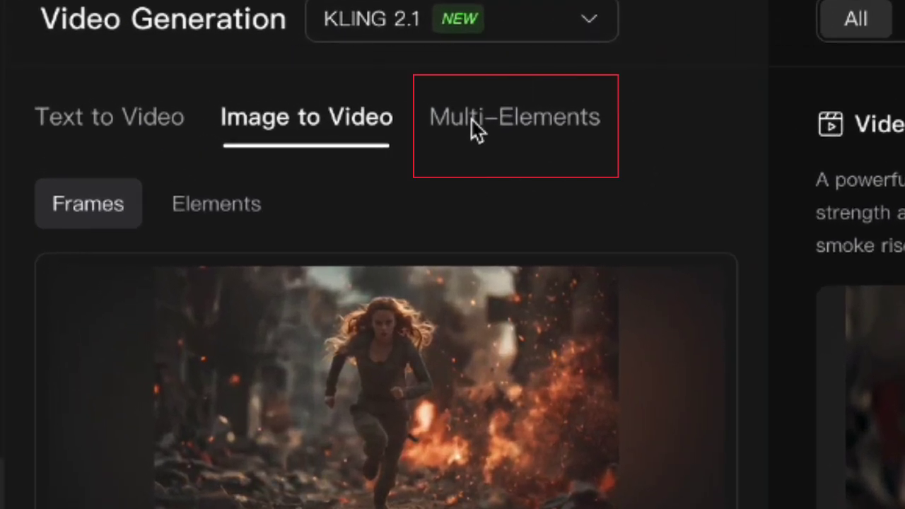
- Open the running-woman clip in Multi-Elements and mark the running woman as the subject to replace
{"action": "left_click", "coordinate": [471, 119]}
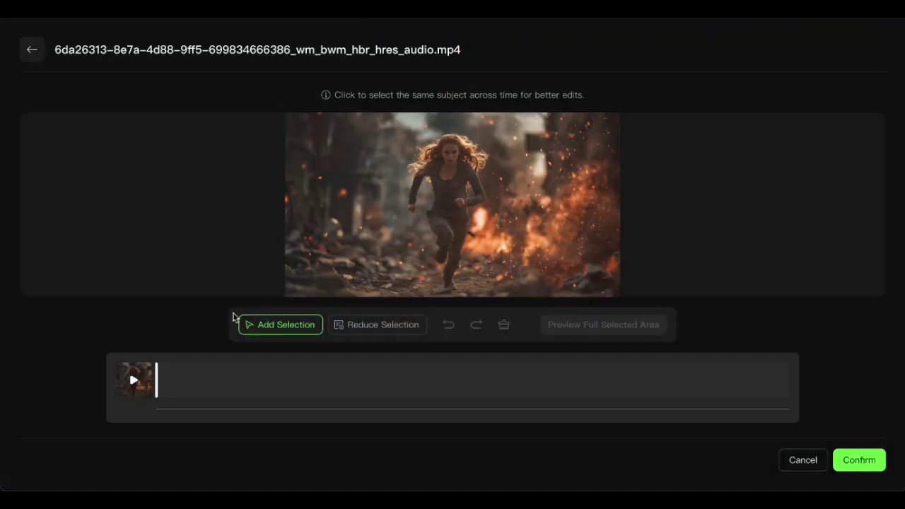
{"action": "left_click", "coordinate": [449, 200]}
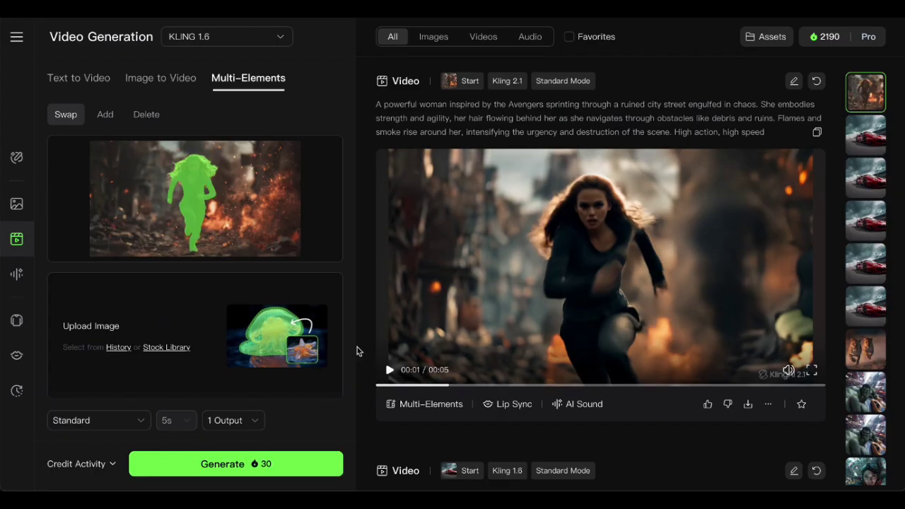
- Upload the suited superhero reference image and select its subject
{"action": "scroll", "coordinate": [182, 313], "scroll_direction": "down", "scroll_amount": 2}
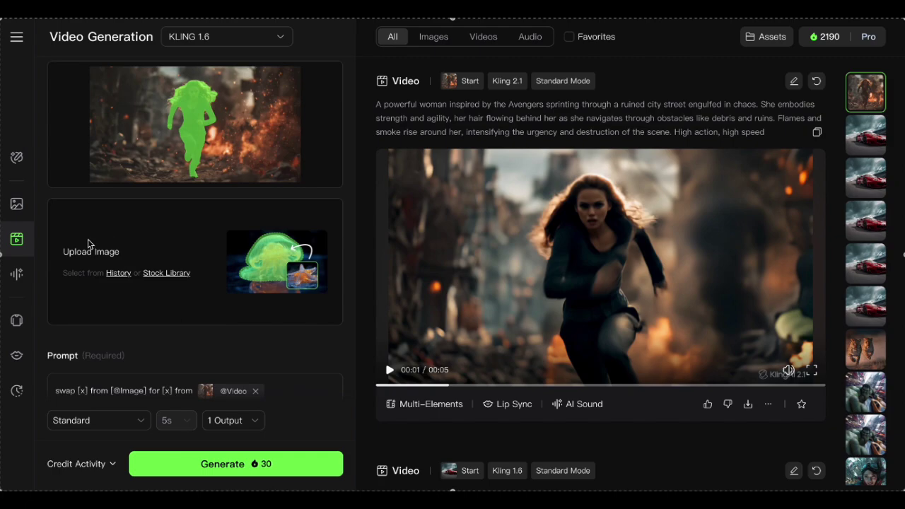
{"action": "left_click", "coordinate": [90, 246]}
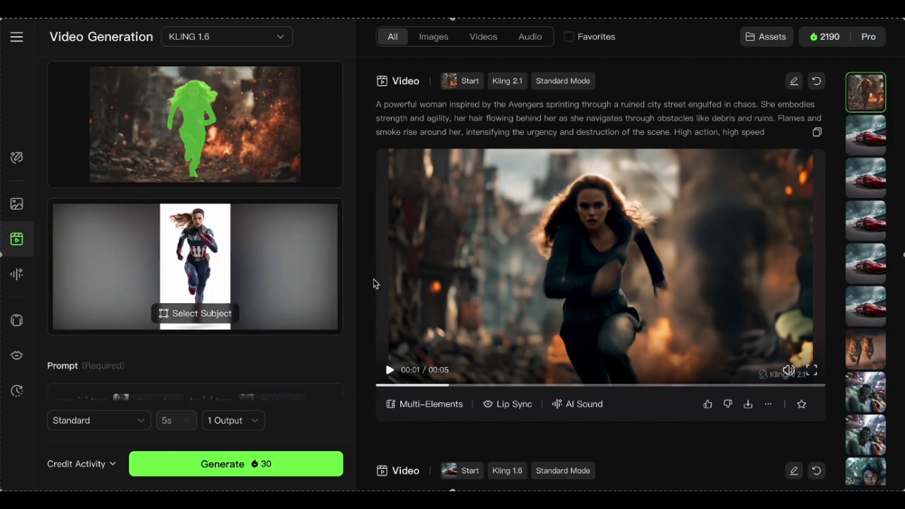
{"action": "left_click", "coordinate": [195, 313]}
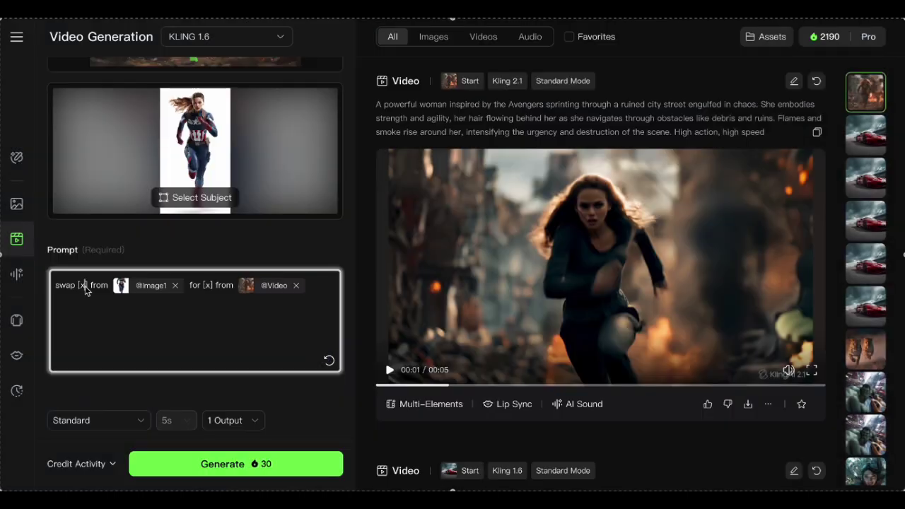
- Fill the swap prompt with 'the running Avengers superhero woman' and 'the woman', then generate
{"action": "type", "text": "the Avengers superhero woman] from @image1 for [x]"}
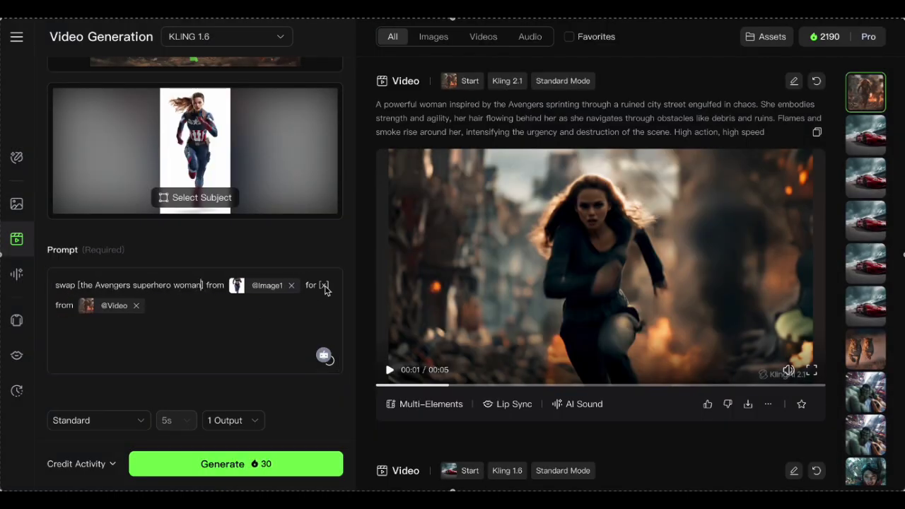
{"action": "left_click", "coordinate": [323, 285]}
{"action": "type", "text": "the woman"}
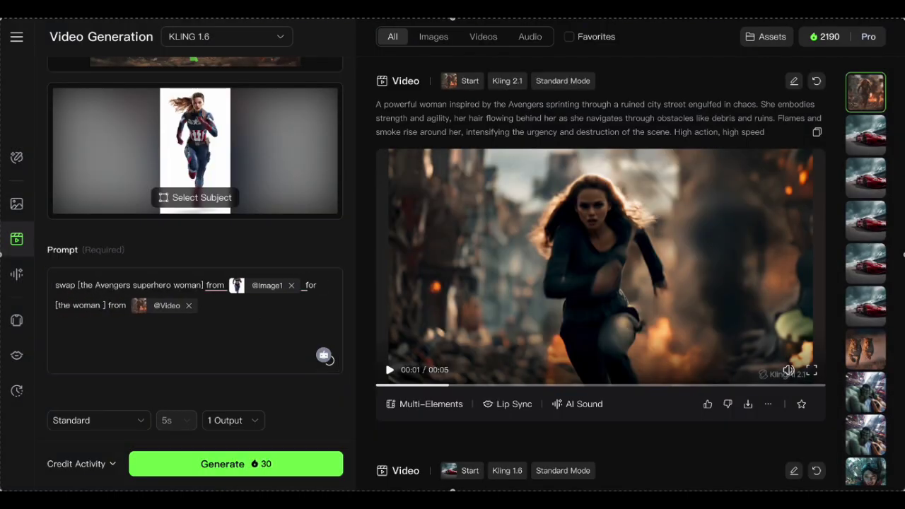
{"action": "left_click", "coordinate": [96, 285]}
{"action": "type", "text": "running"}
{"action": "left_click", "coordinate": [190, 461]}
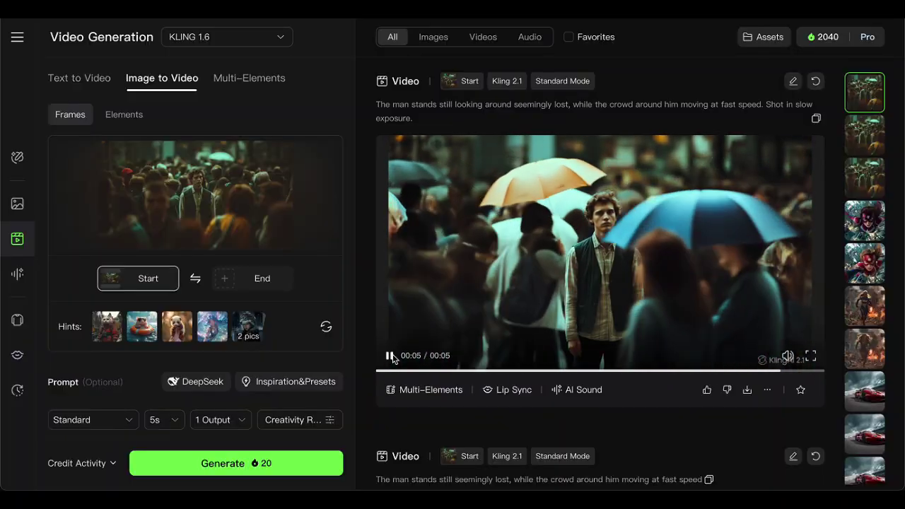
- Select the man in the crowd clip as the Multi-Elements subject, previewing his mask
{"action": "left_click", "coordinate": [422, 389]}
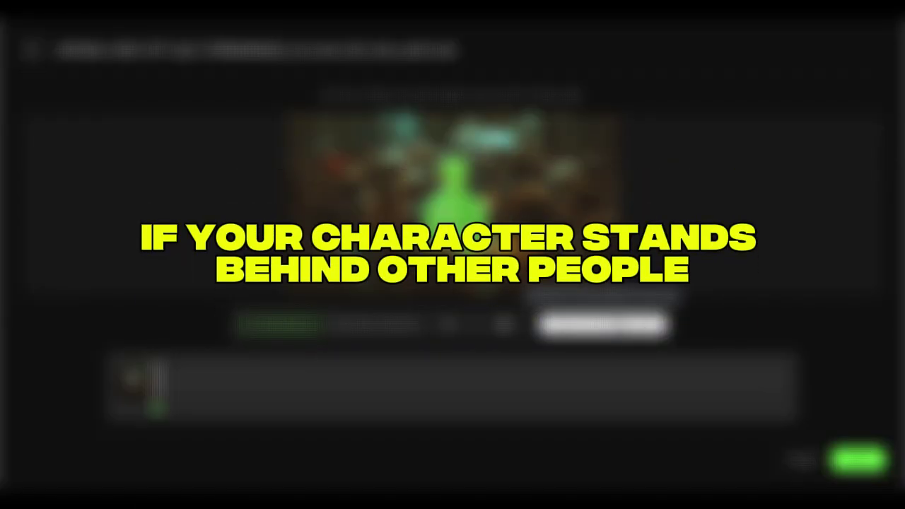
{"action": "left_click", "coordinate": [620, 329]}
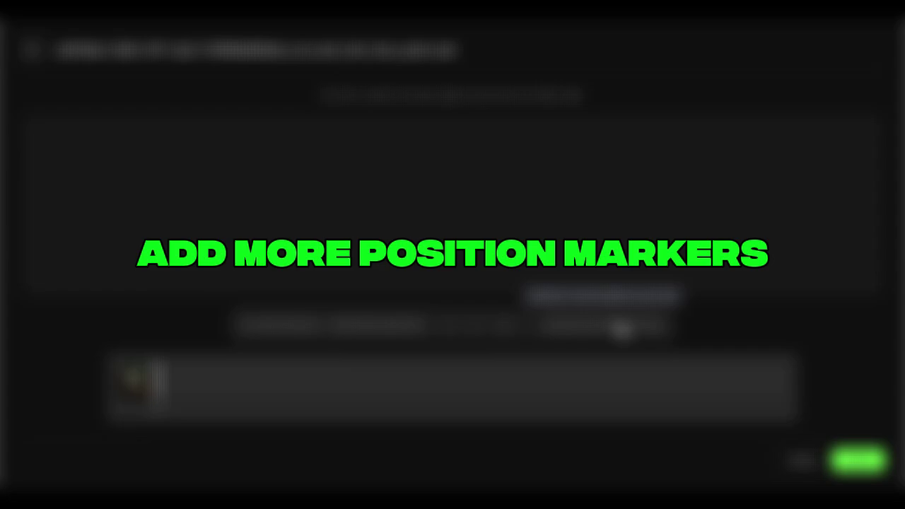
{"action": "left_click", "coordinate": [832, 460]}
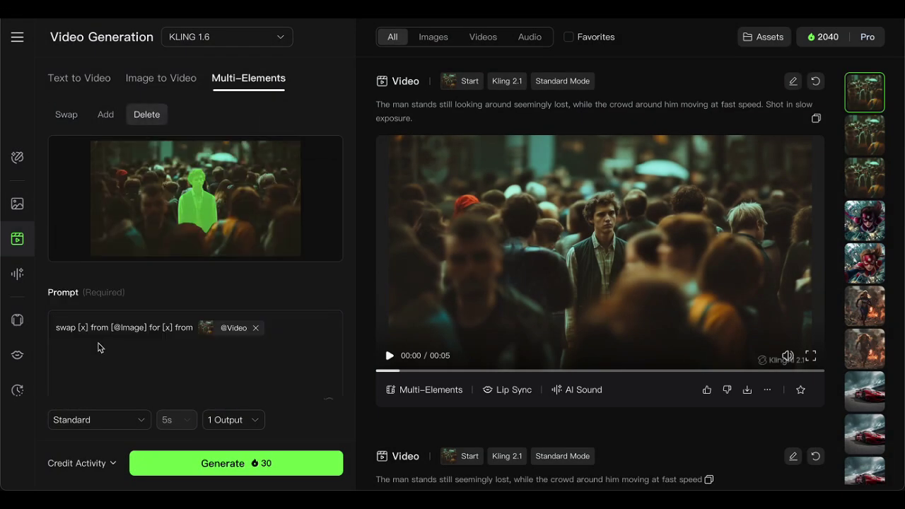
- Replace the leftover swap template with the prompt 'Delete [the man] from @'
{"action": "scroll", "coordinate": [101, 355], "scroll_direction": "down", "scroll_amount": 1}
{"action": "scroll", "coordinate": [102, 355], "scroll_direction": "up", "scroll_amount": 1}
{"action": "left_click_drag", "start_coordinate": [162, 314], "coordinate": [55, 314]}
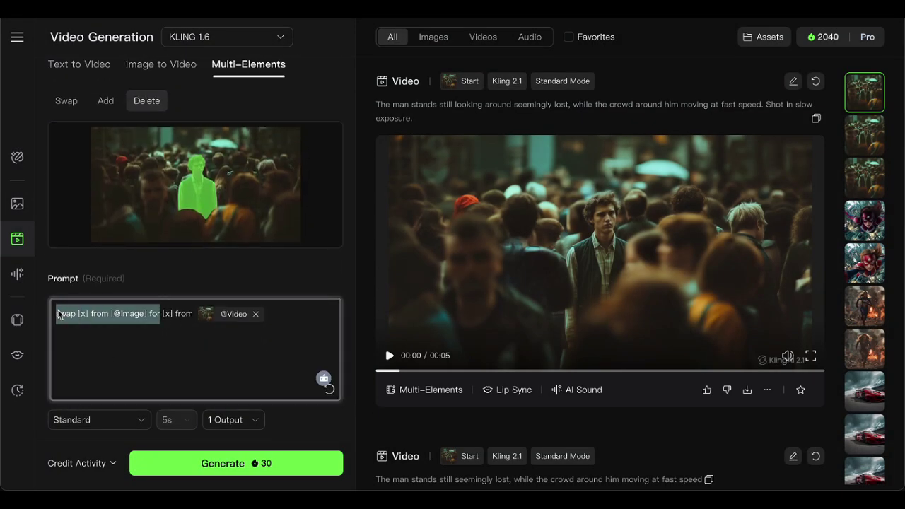
{"action": "key", "text": "BackSpace"}
{"action": "key", "text": "BackSpace"}
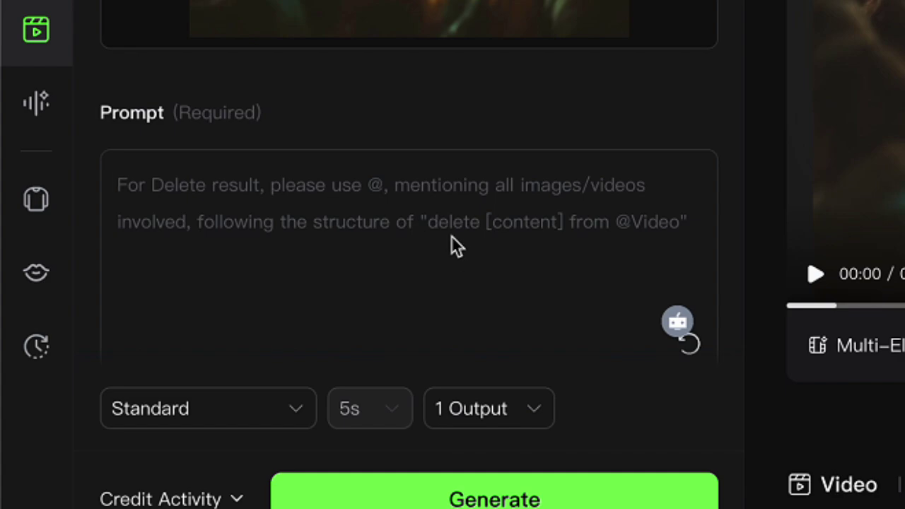
{"action": "type", "text": "De"}
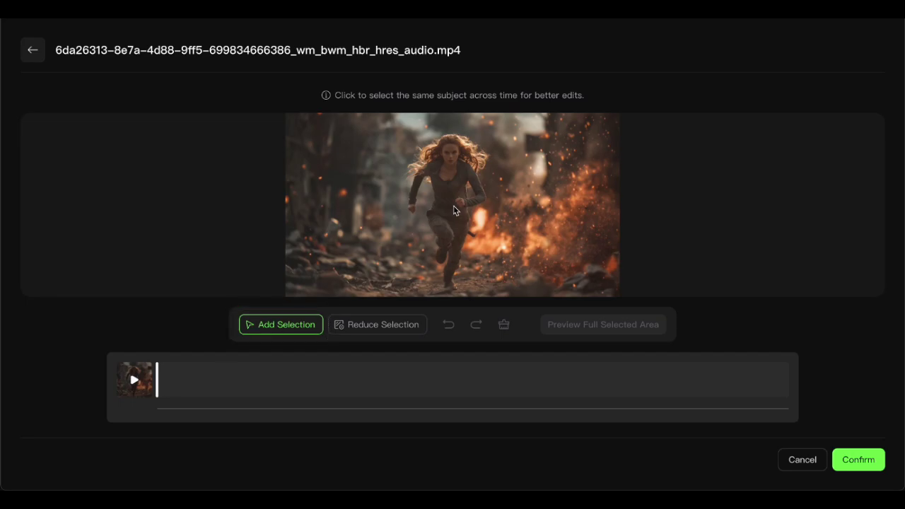
- Preview the runner's mask across the whole clip and generate the superhero swap for 30 credits
{"action": "left_click", "coordinate": [608, 324]}
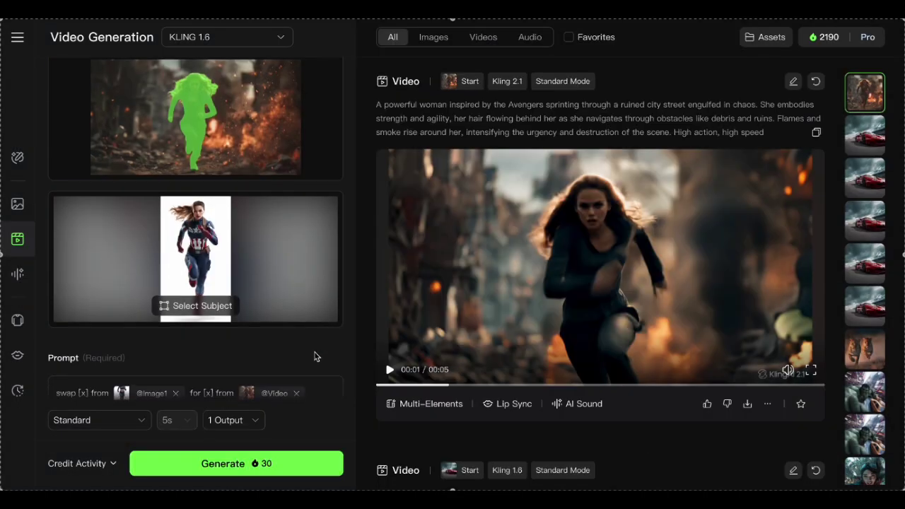
{"action": "scroll", "coordinate": [315, 352], "scroll_direction": "down", "scroll_amount": 3}
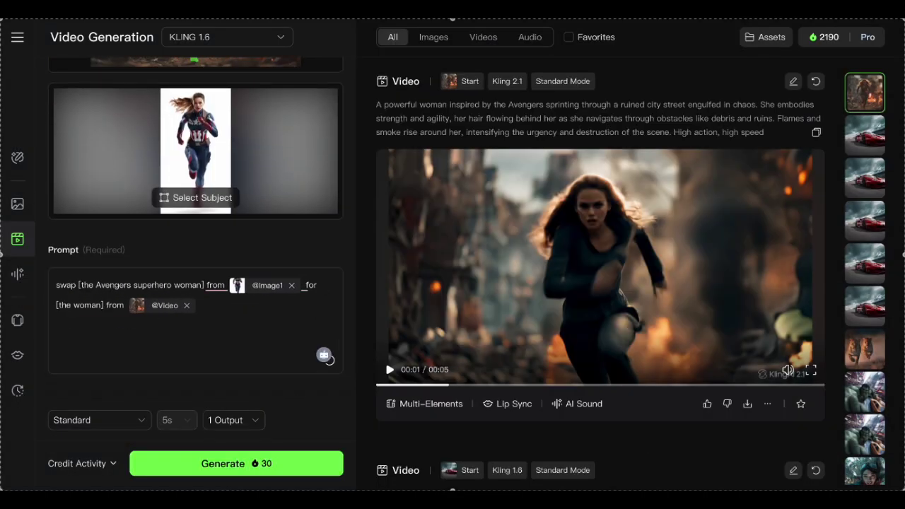
{"action": "left_click", "coordinate": [236, 463]}
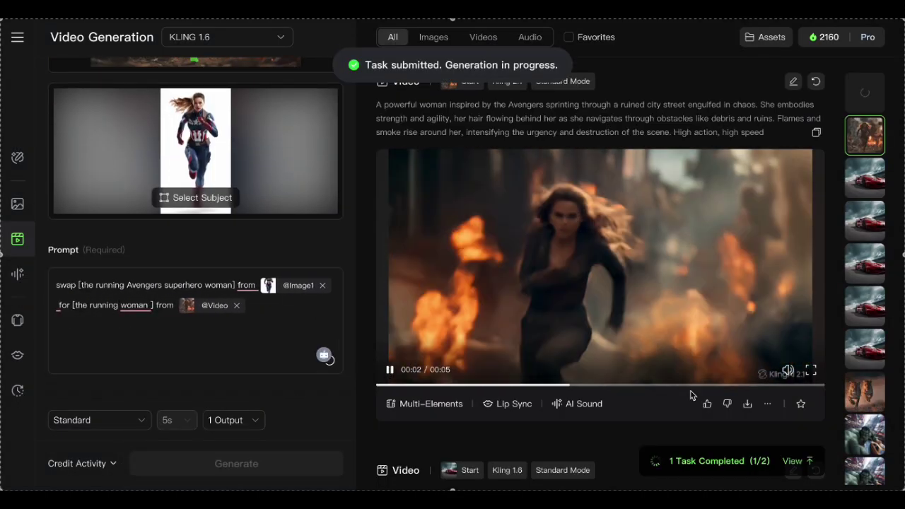